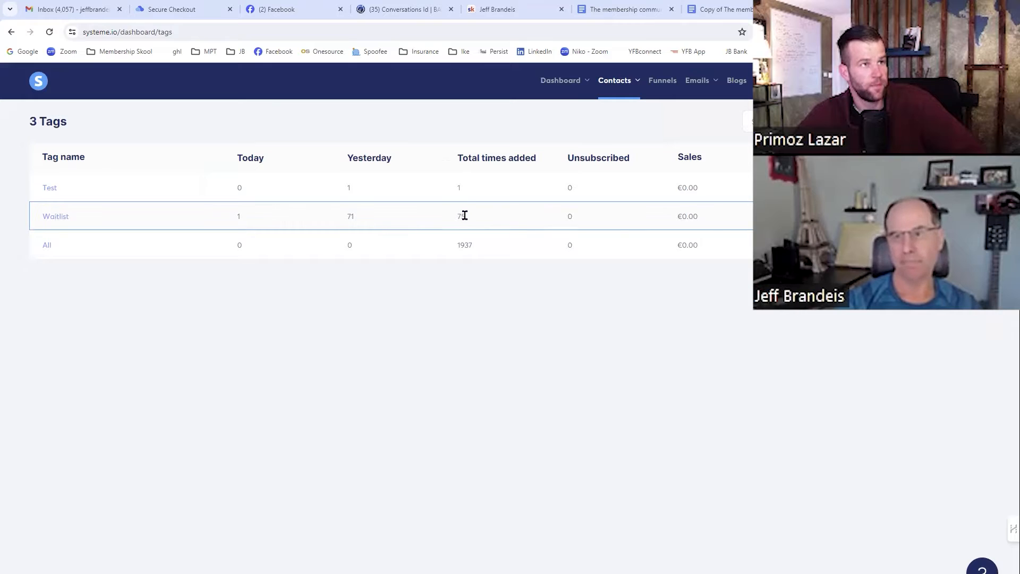
- Open the NEW FUNNEL funnel and preview its Video Opt-in Page, closing the preview when done
{"action": "mouse_move", "coordinate": [701, 85]}
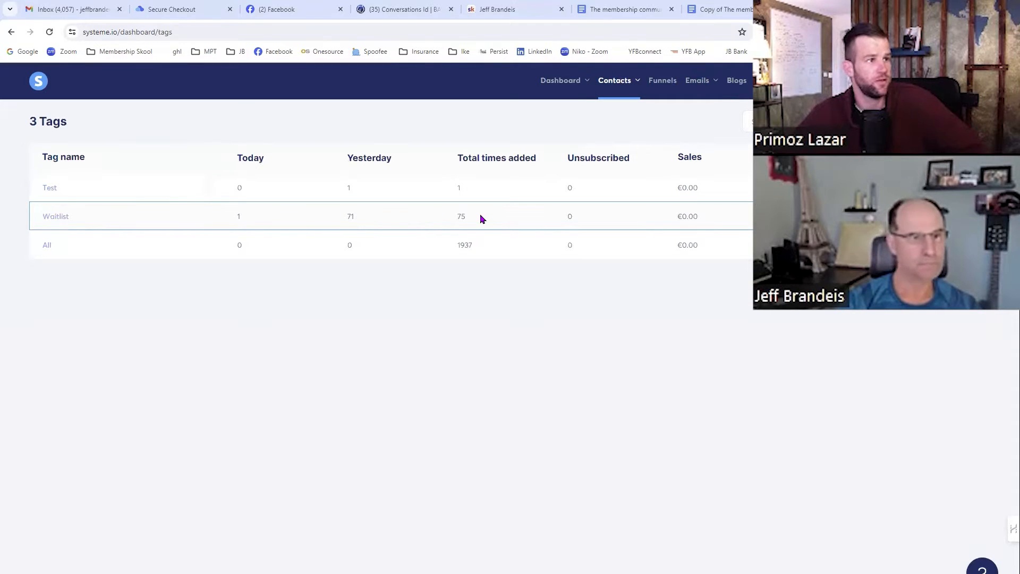
{"action": "left_click", "coordinate": [666, 83]}
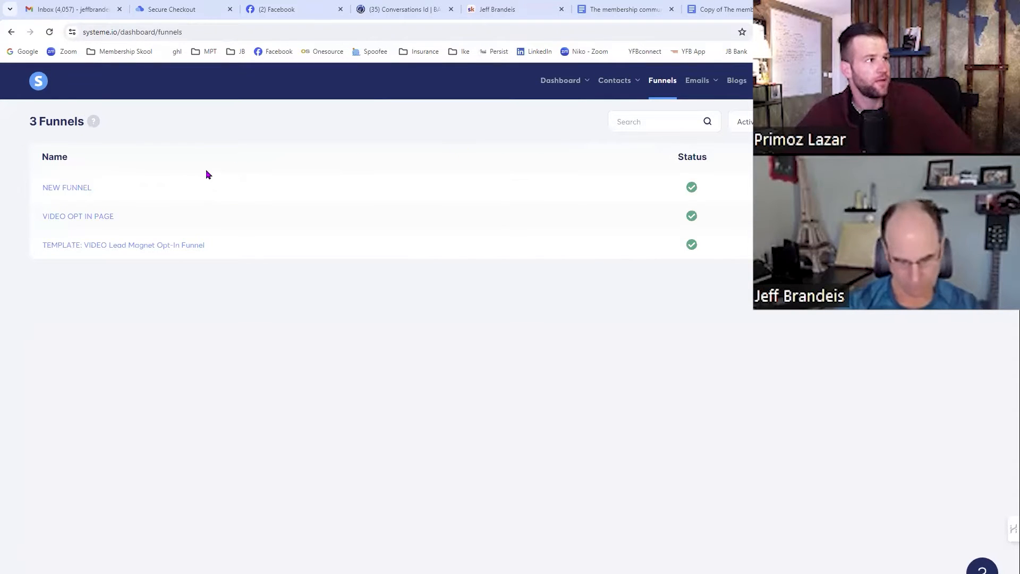
{"action": "left_click", "coordinate": [74, 190]}
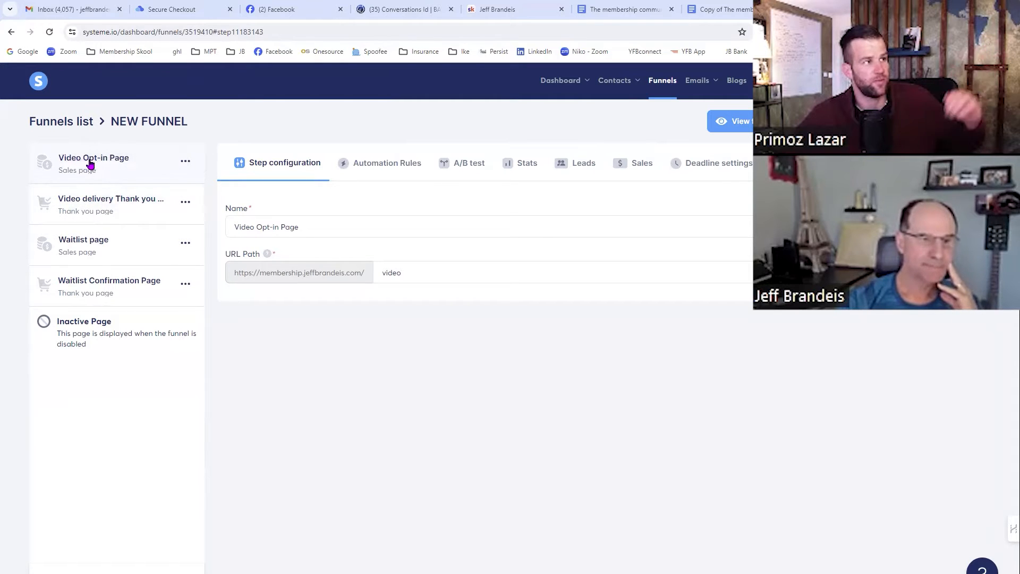
{"action": "left_click", "coordinate": [746, 121]}
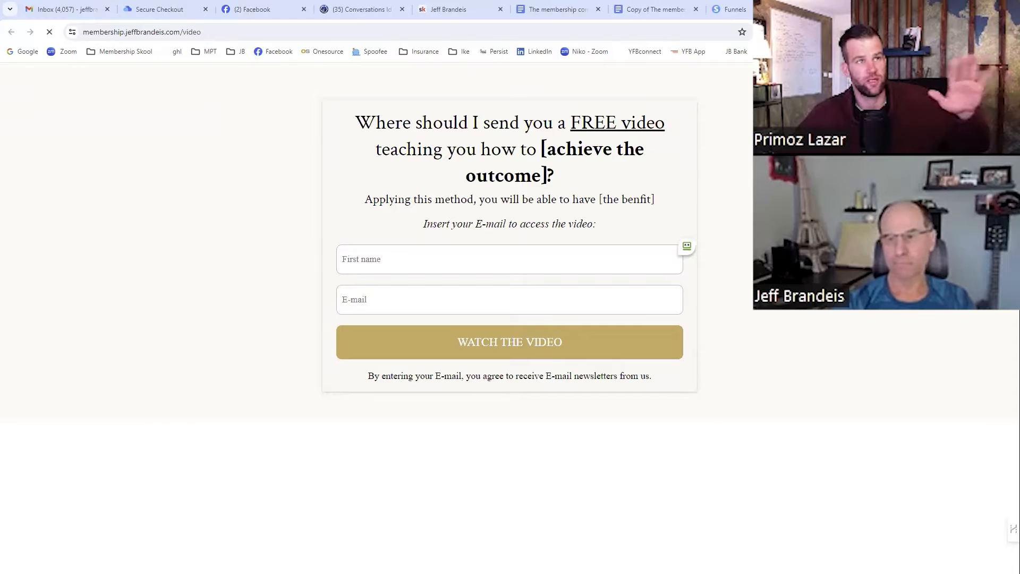
{"action": "key", "text": "ctrl+w"}
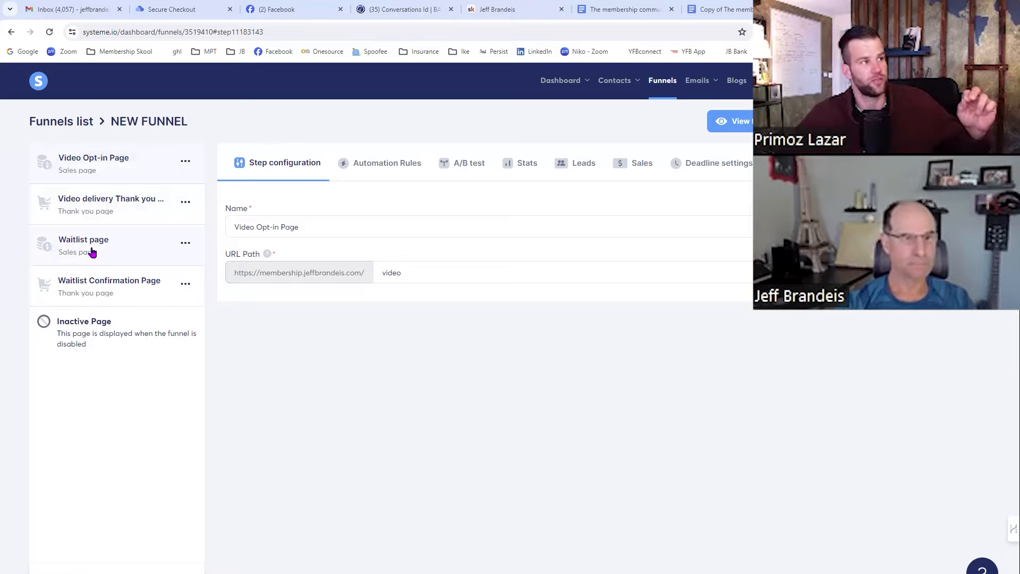
- Inspect the Page visited automation rule of the funnel's Waitlist Confirmation Page
{"action": "left_click", "coordinate": [107, 289]}
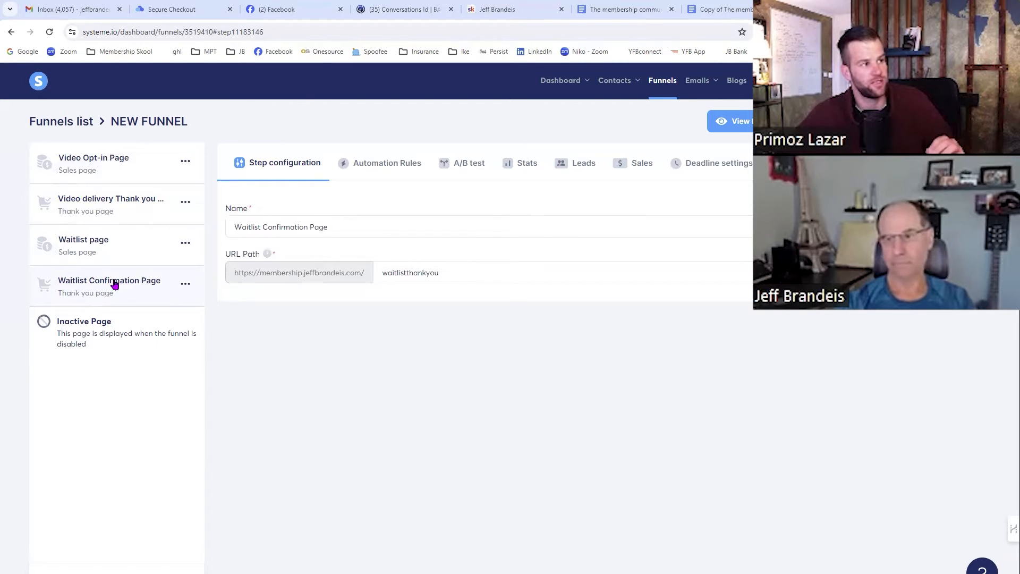
{"action": "left_click", "coordinate": [388, 165]}
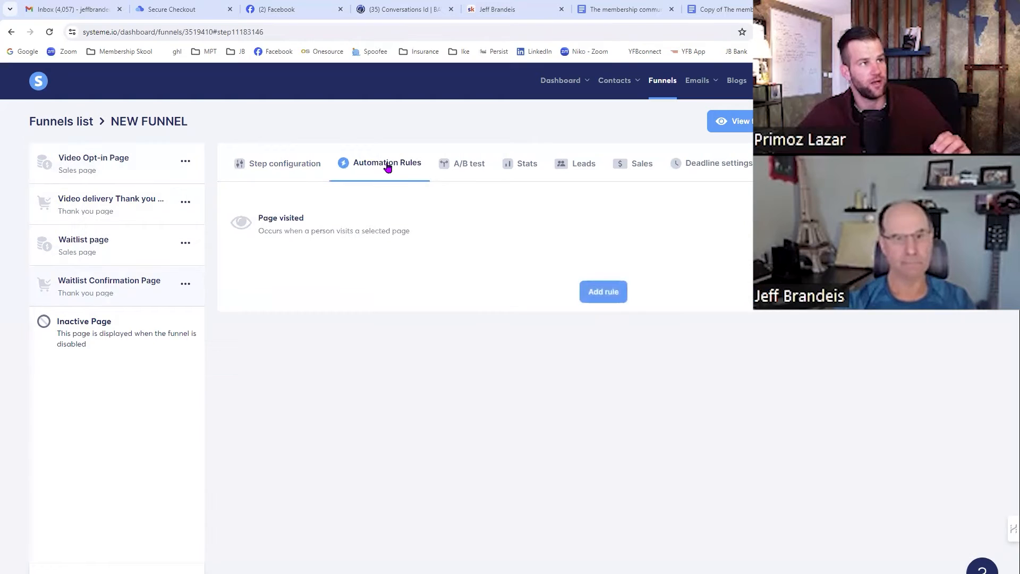
{"action": "left_click", "coordinate": [372, 226]}
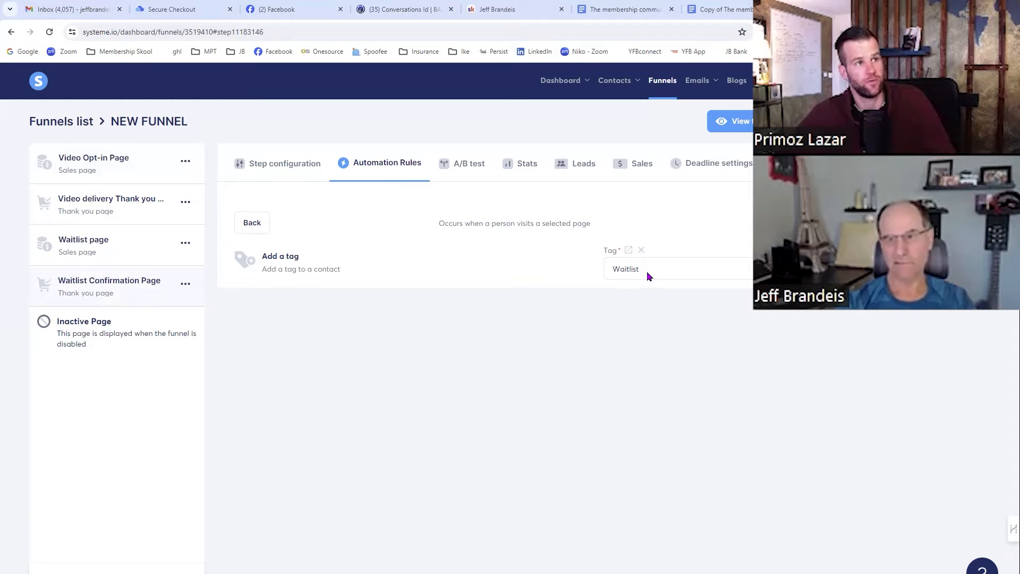
- Open the newsletter "Discover the Secrets to Financial Freedom with Cash Flow Strategies", check its "click here" link and return to the email
{"action": "mouse_move", "coordinate": [696, 83]}
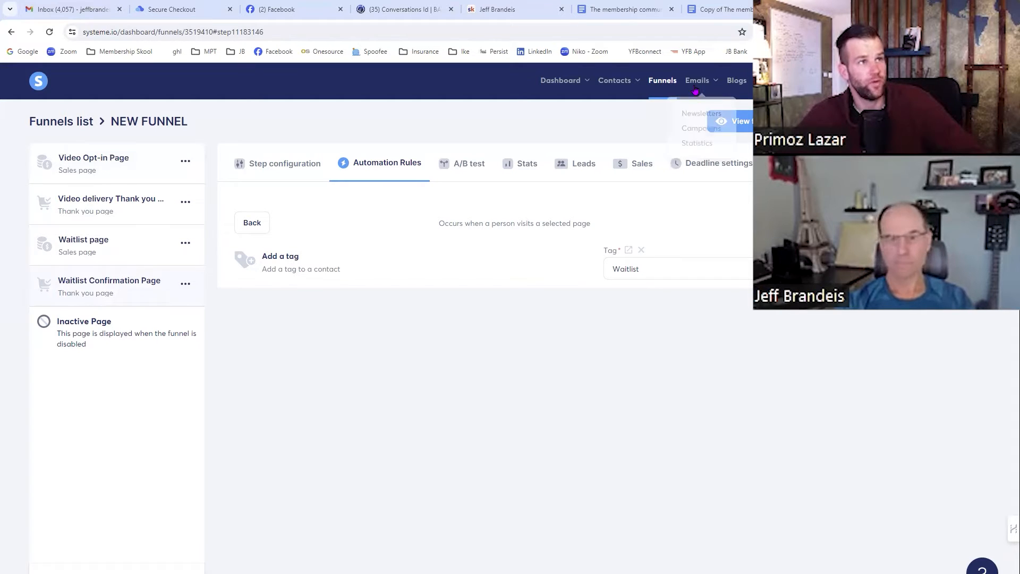
{"action": "left_click", "coordinate": [697, 116]}
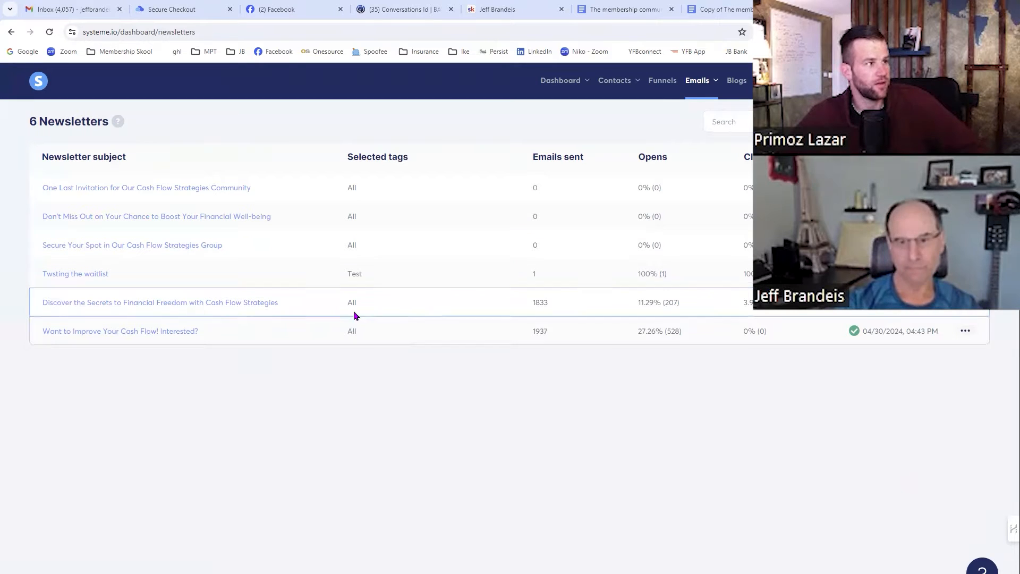
{"action": "left_click", "coordinate": [183, 303]}
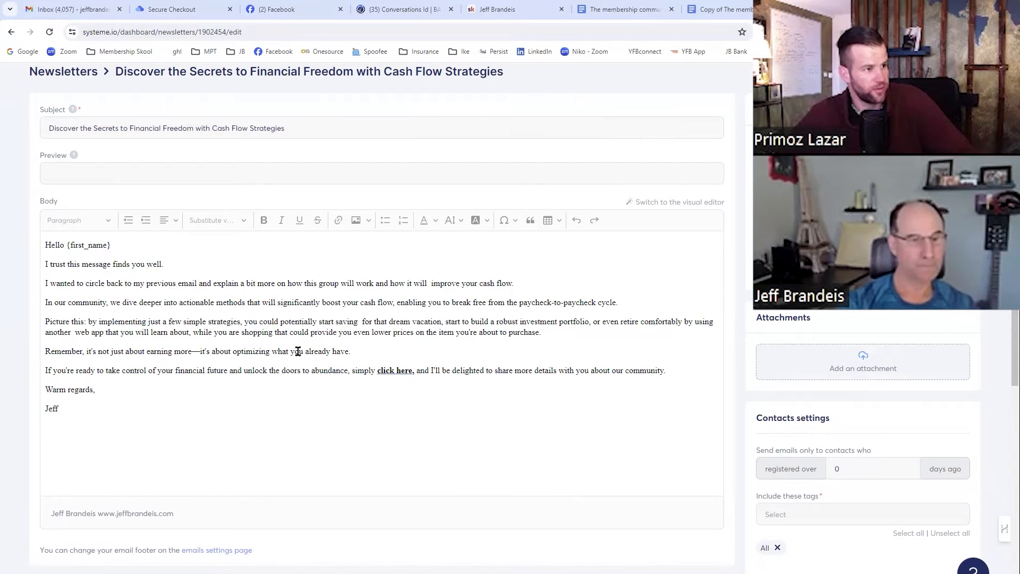
{"action": "left_click", "coordinate": [394, 372]}
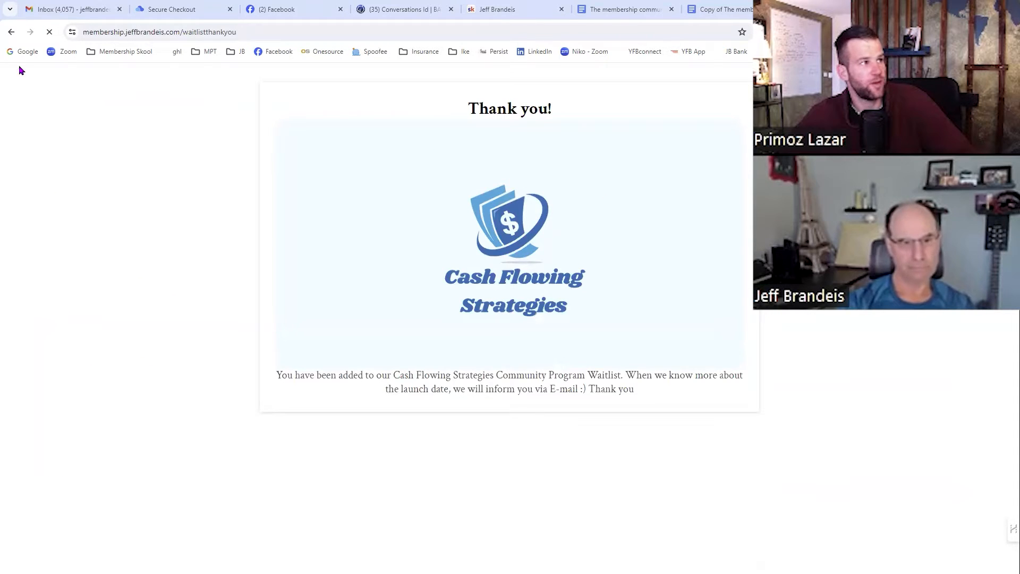
{"action": "left_click", "coordinate": [11, 33]}
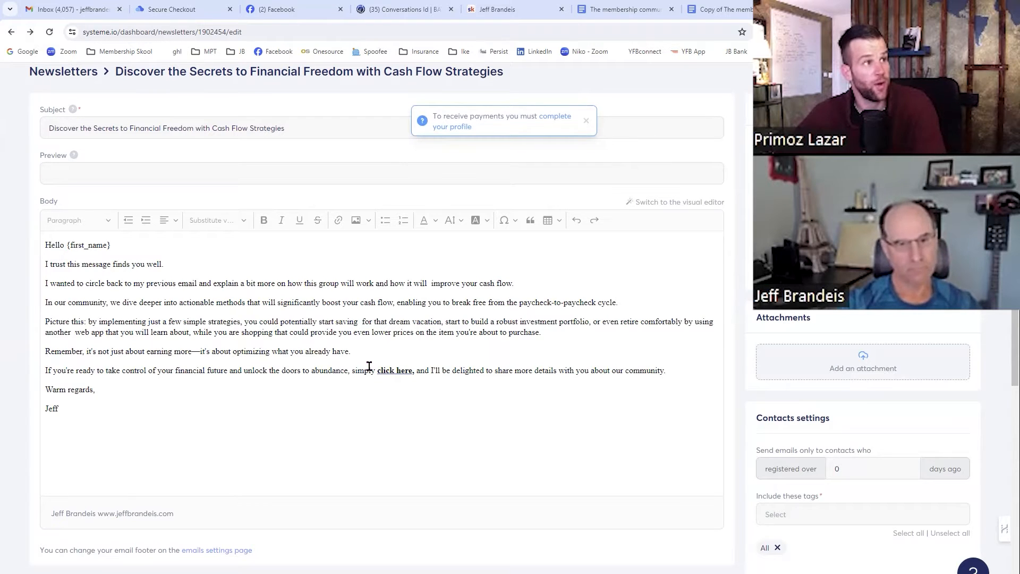
{"action": "scroll", "coordinate": [369, 367], "scroll_direction": "up", "scroll_amount": 1}
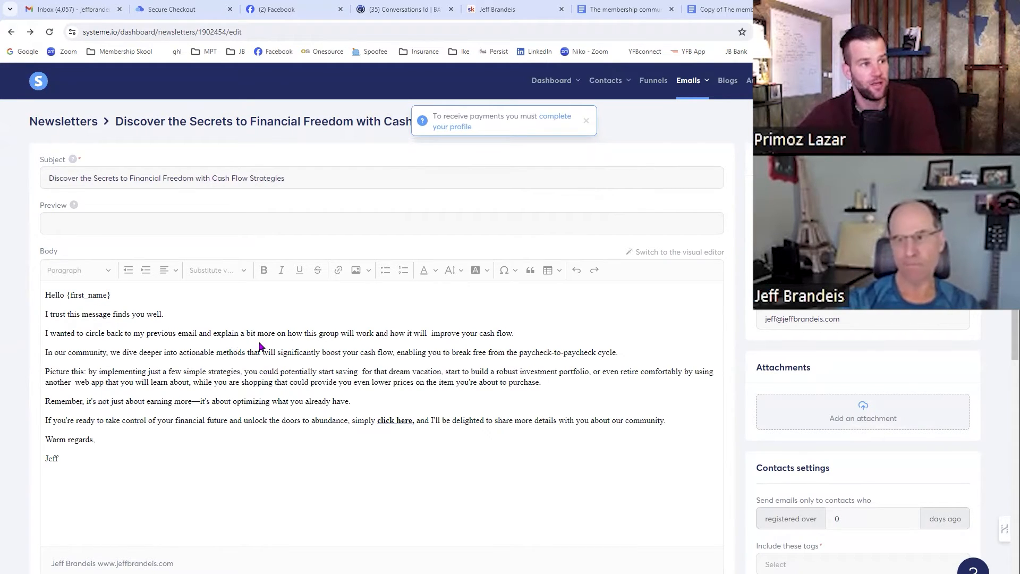
{"action": "mouse_move", "coordinate": [613, 86]}
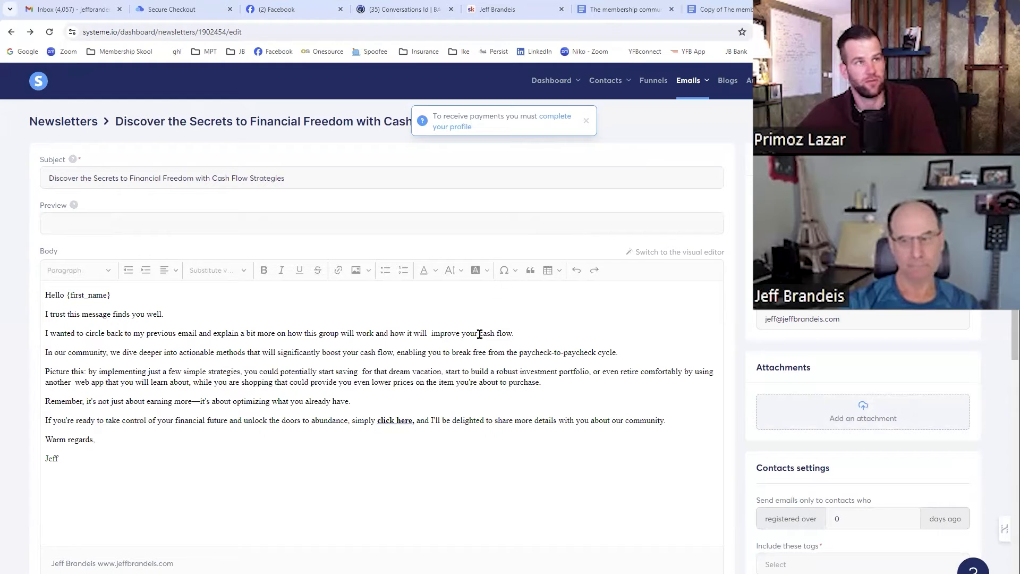
- Switch to the membership launch email template in Google Docs and review its announcement, founding-member invitation and monthly pricing paragraphs
{"action": "left_click", "coordinate": [743, 11]}
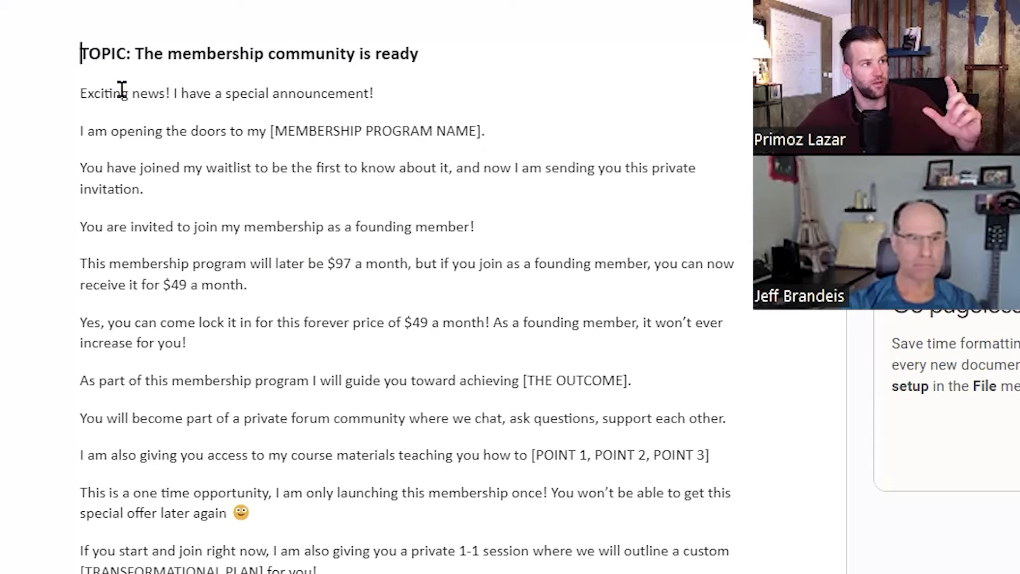
{"action": "left_click_drag", "start_coordinate": [116, 90], "coordinate": [220, 317]}
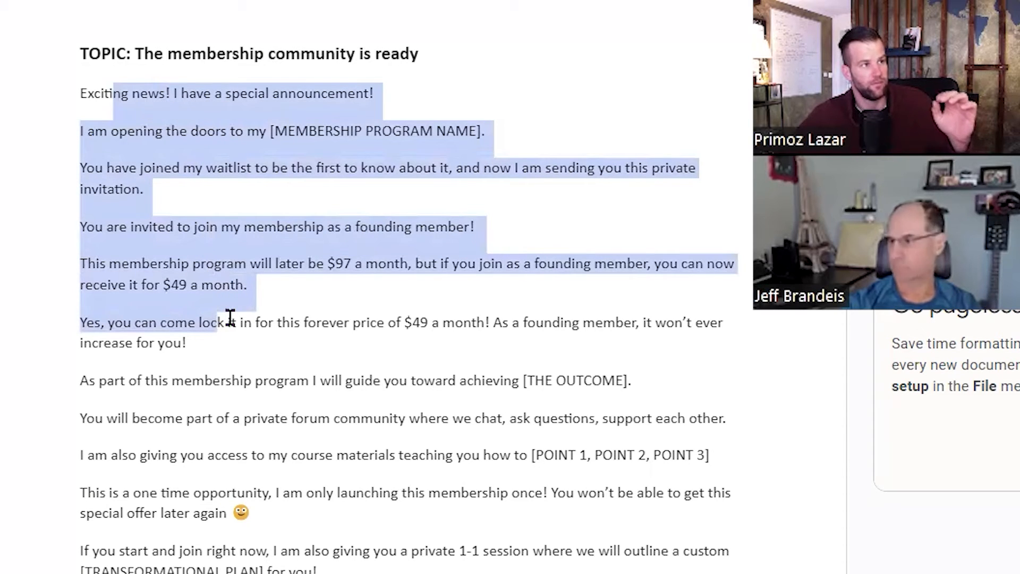
{"action": "left_click", "coordinate": [276, 321]}
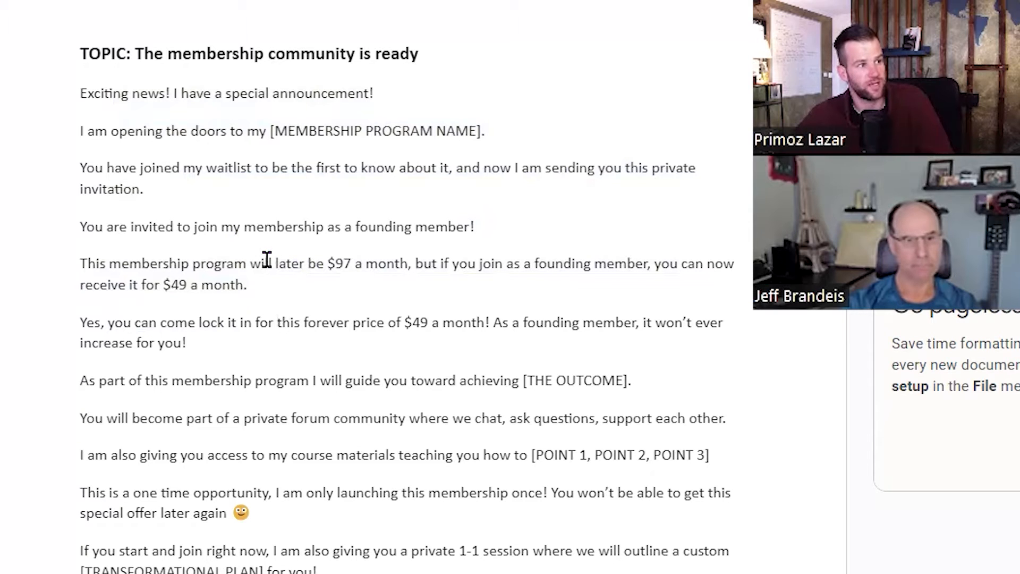
{"action": "left_click_drag", "start_coordinate": [276, 261], "coordinate": [410, 260]}
{"action": "left_click", "coordinate": [410, 260]}
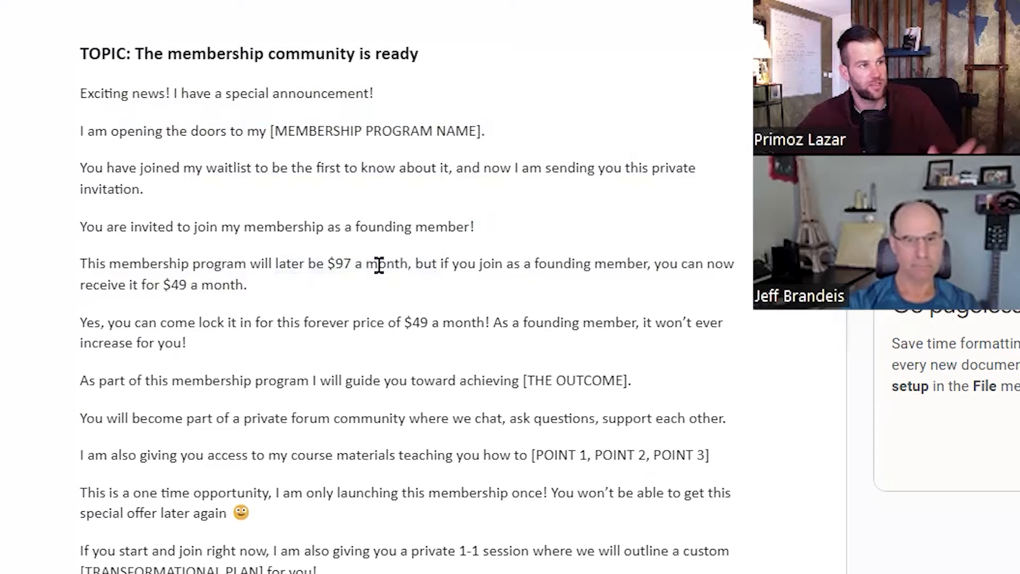
{"action": "scroll", "coordinate": [360, 263], "scroll_direction": "down", "scroll_amount": 1}
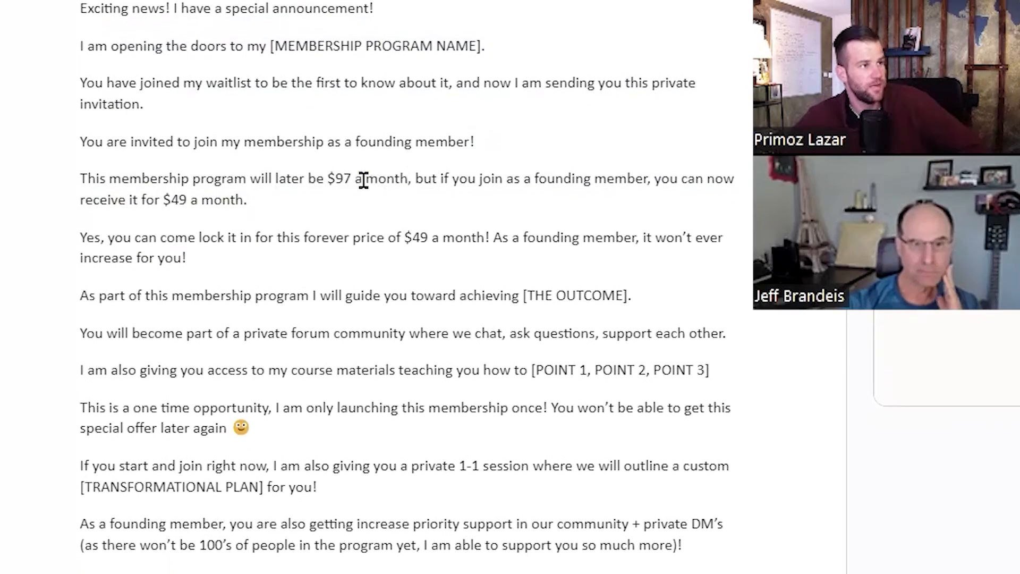
{"action": "left_click_drag", "start_coordinate": [253, 173], "coordinate": [171, 166]}
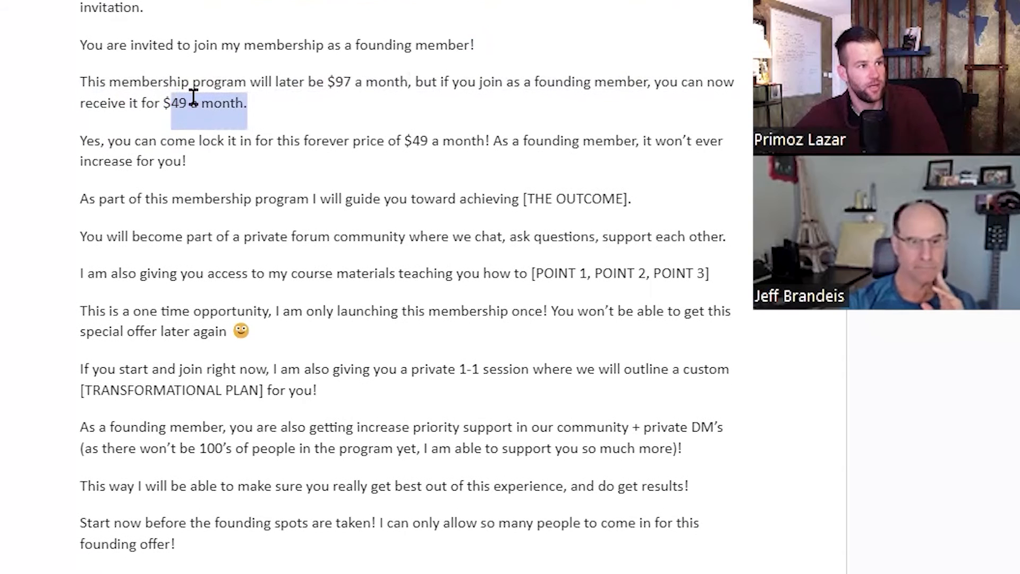
{"action": "left_click", "coordinate": [404, 140]}
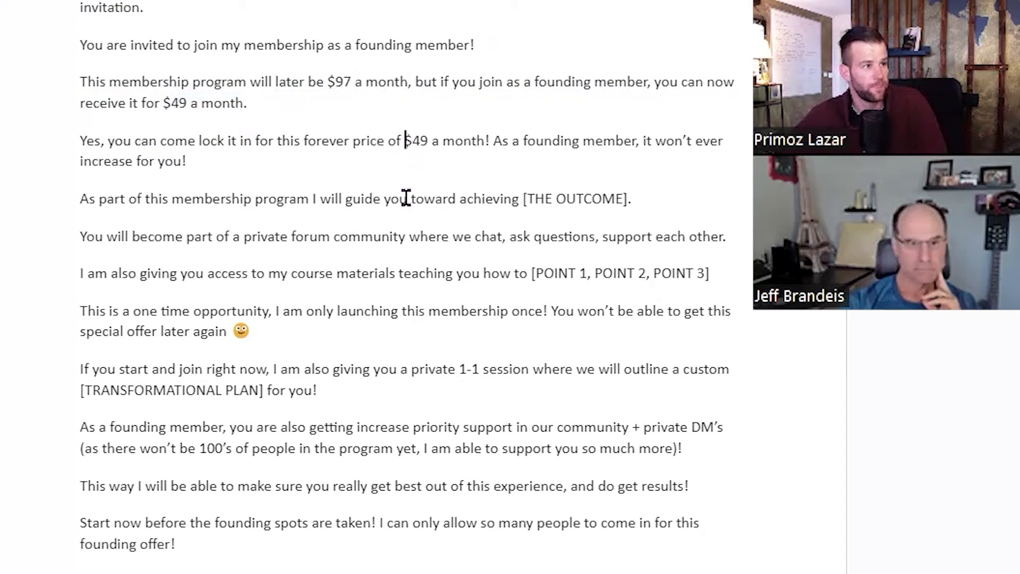
- Review the template's paragraphs on the promised outcome, community, course materials, custom 1-1 session and founding-member support
{"action": "scroll", "coordinate": [406, 200], "scroll_direction": "down", "scroll_amount": 2}
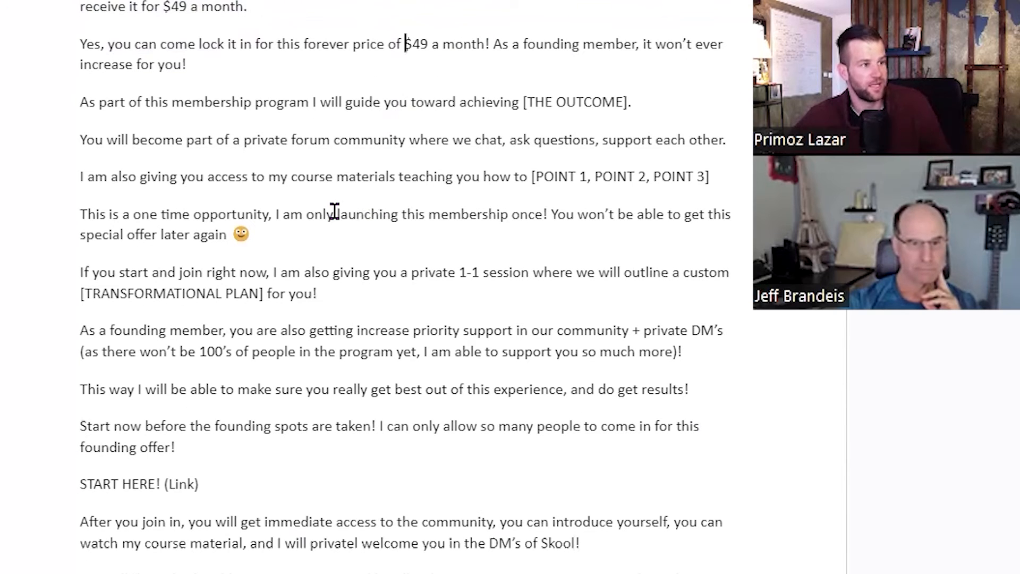
{"action": "left_click_drag", "start_coordinate": [340, 287], "coordinate": [159, 274]}
{"action": "left_click", "coordinate": [175, 289]}
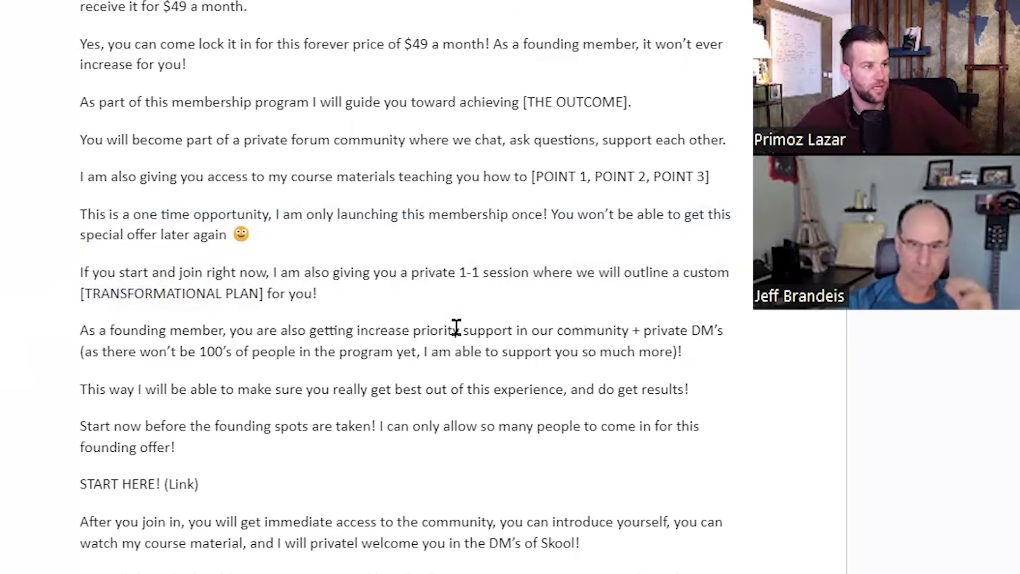
{"action": "left_click", "coordinate": [300, 387]}
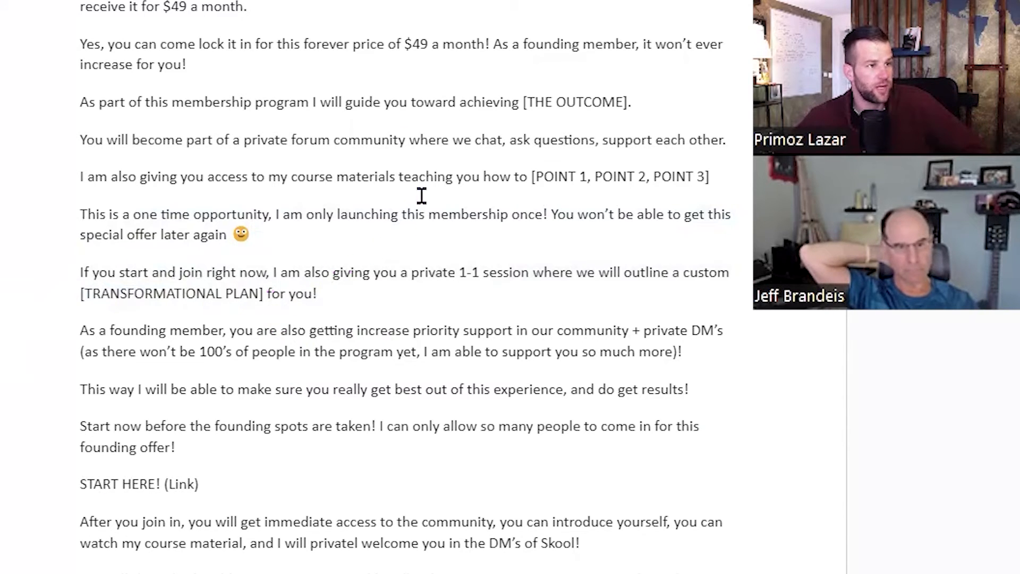
{"action": "left_click_drag", "start_coordinate": [433, 102], "coordinate": [500, 182]}
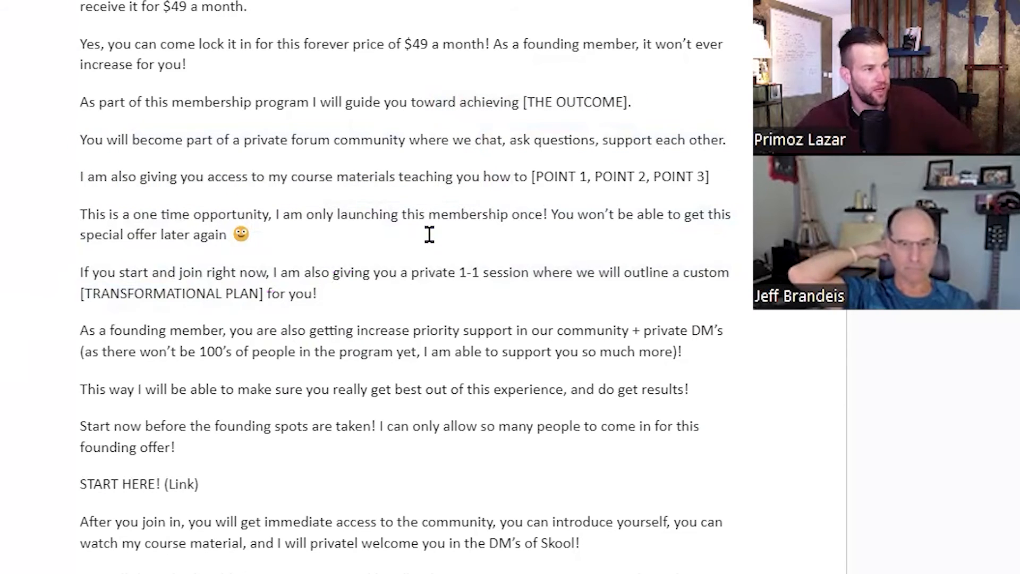
- Examine the "START HERE! (Link)" call-to-action line in the launch email template
{"action": "scroll", "coordinate": [444, 272], "scroll_direction": "down", "scroll_amount": 2}
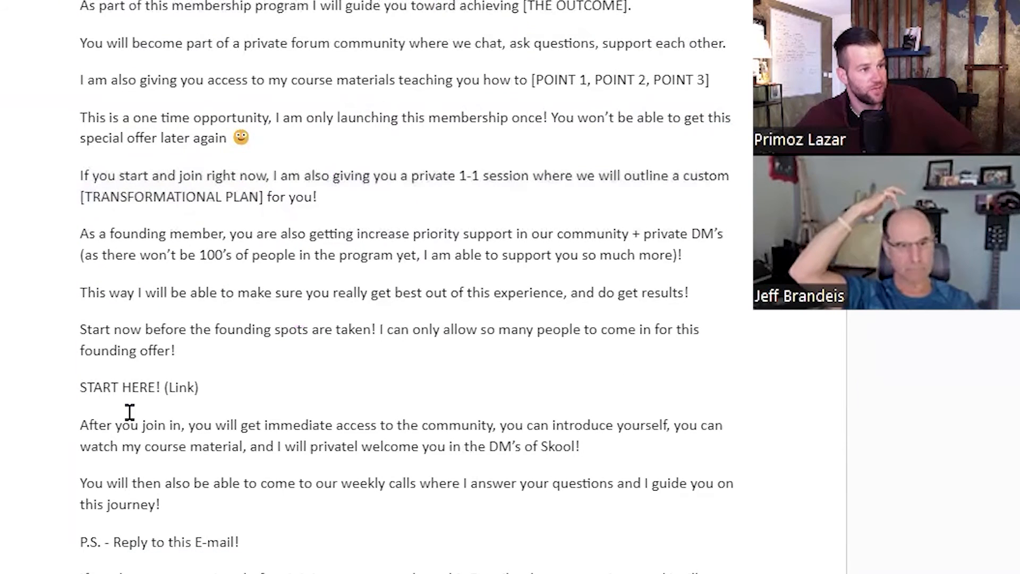
{"action": "left_click_drag", "start_coordinate": [80, 384], "coordinate": [208, 386]}
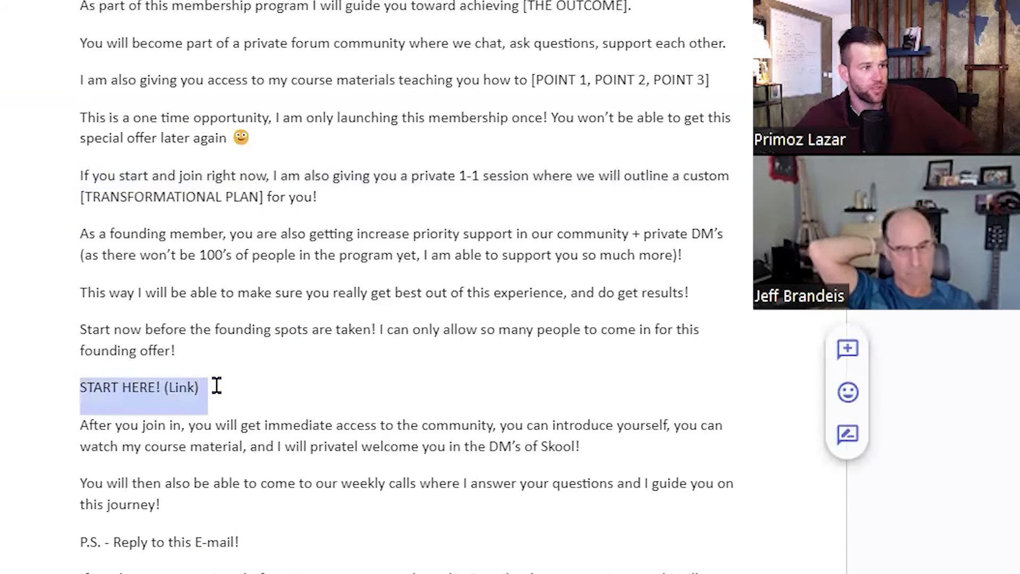
{"action": "left_click", "coordinate": [220, 386]}
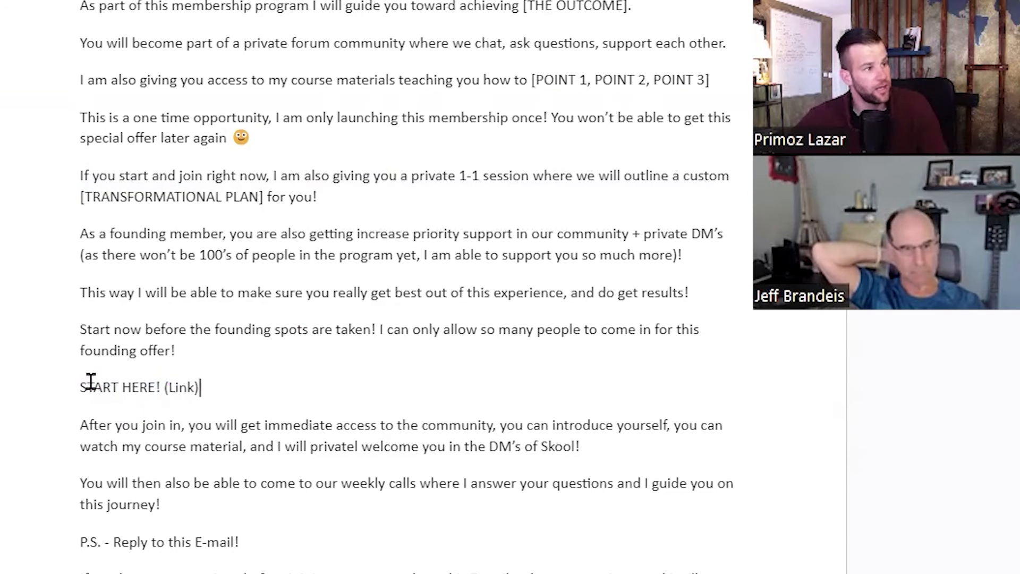
{"action": "left_click_drag", "start_coordinate": [91, 380], "coordinate": [209, 379]}
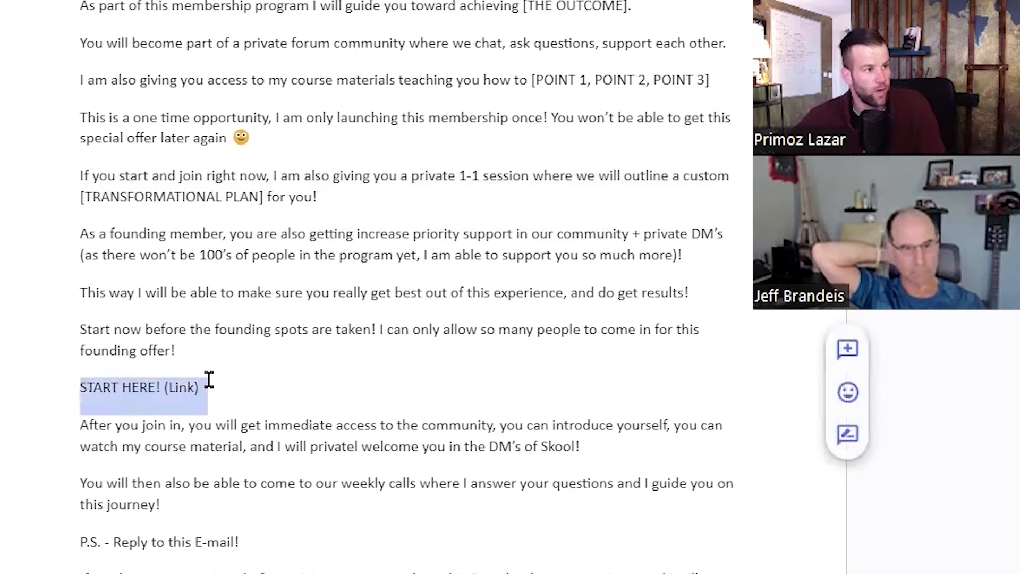
{"action": "left_click", "coordinate": [218, 425]}
- Review the template's closing "P.S. - Reply to this E-mail!" section and the text following the call-to-action link
{"action": "scroll", "coordinate": [303, 412], "scroll_direction": "down", "scroll_amount": 3}
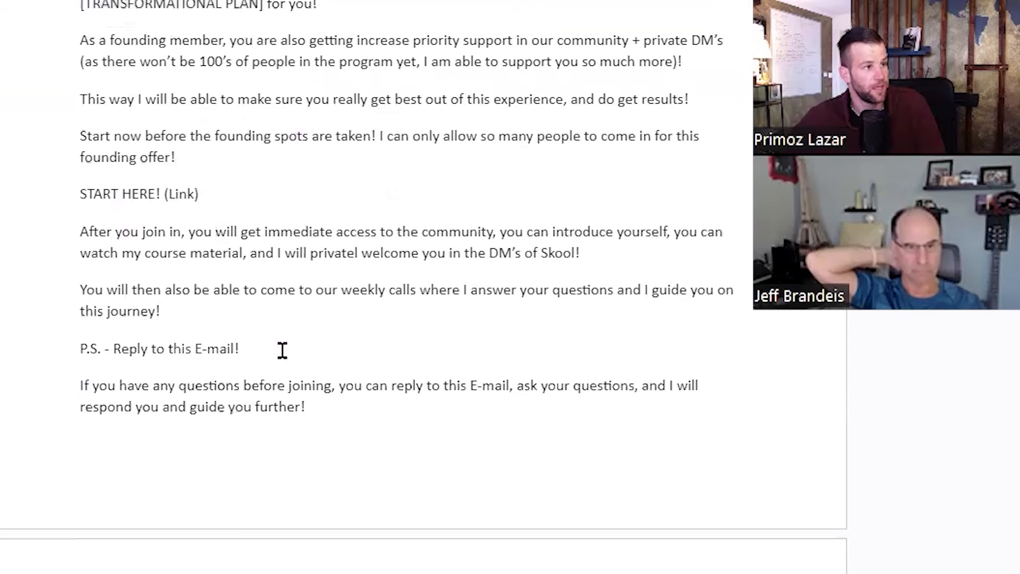
{"action": "left_click_drag", "start_coordinate": [77, 349], "coordinate": [259, 355]}
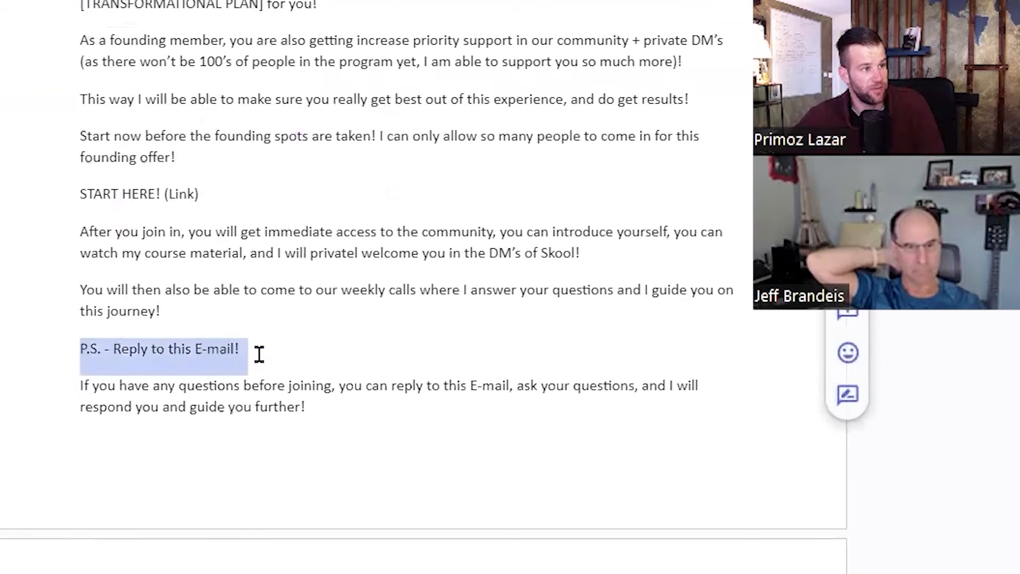
{"action": "left_click", "coordinate": [257, 348]}
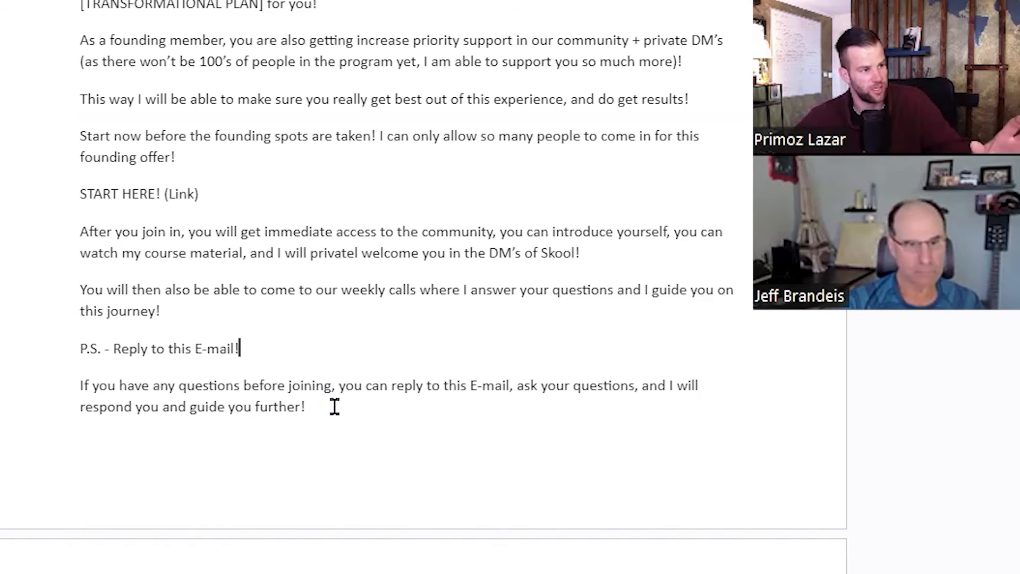
{"action": "left_click_drag", "start_coordinate": [333, 405], "coordinate": [197, 352]}
{"action": "left_click", "coordinate": [196, 351]}
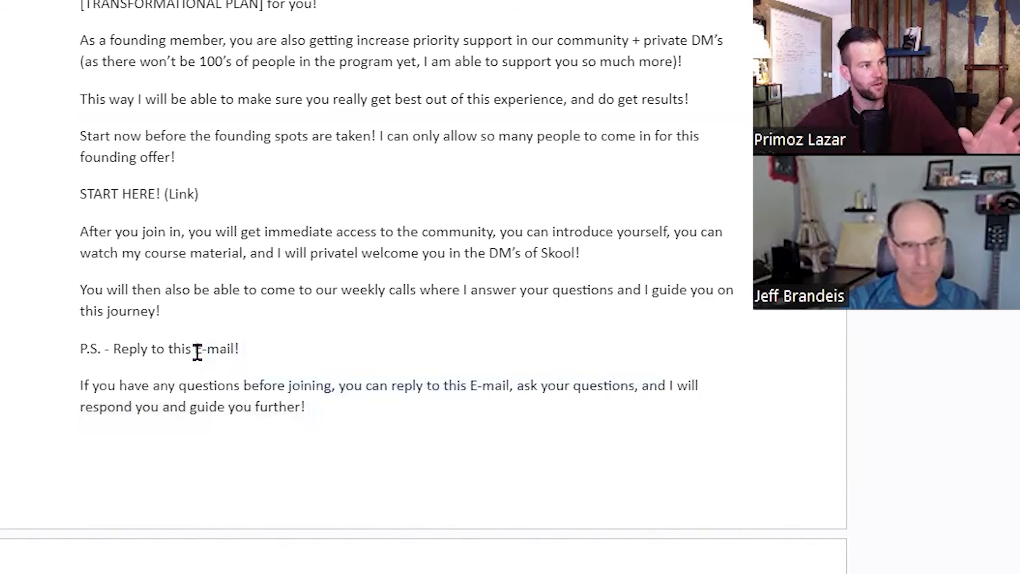
{"action": "left_click_drag", "start_coordinate": [230, 189], "coordinate": [250, 235]}
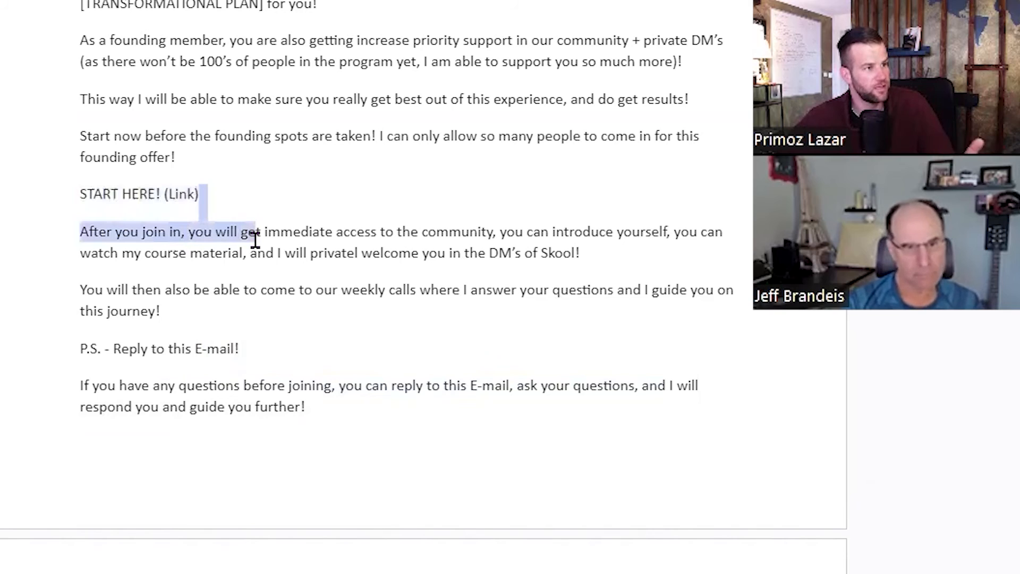
- Review the two paragraphs below the call-to-action link on community access, the private welcome and weekly calls, then return to the founding-member offer
{"action": "left_click", "coordinate": [267, 232]}
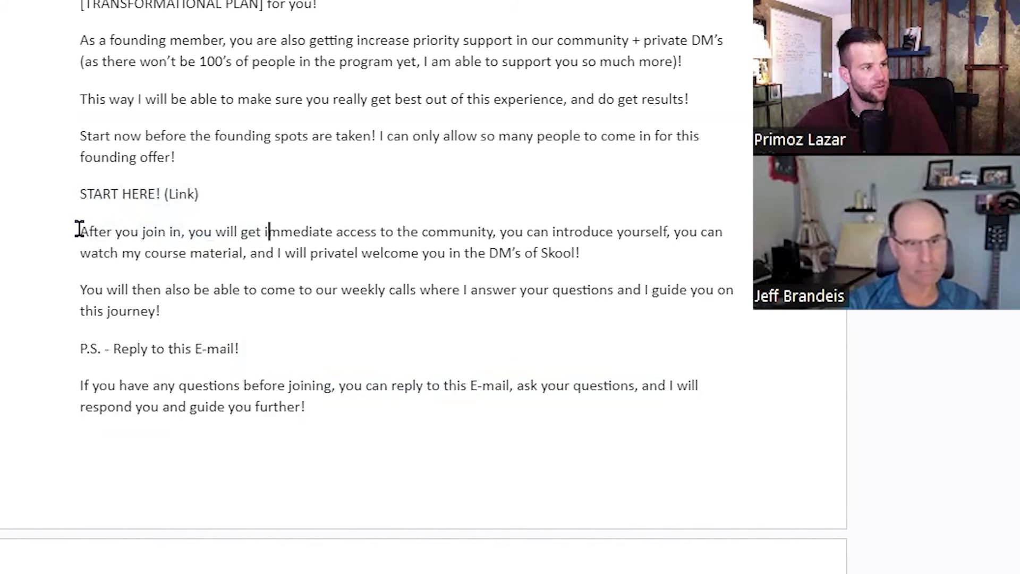
{"action": "left_click_drag", "start_coordinate": [79, 232], "coordinate": [197, 307]}
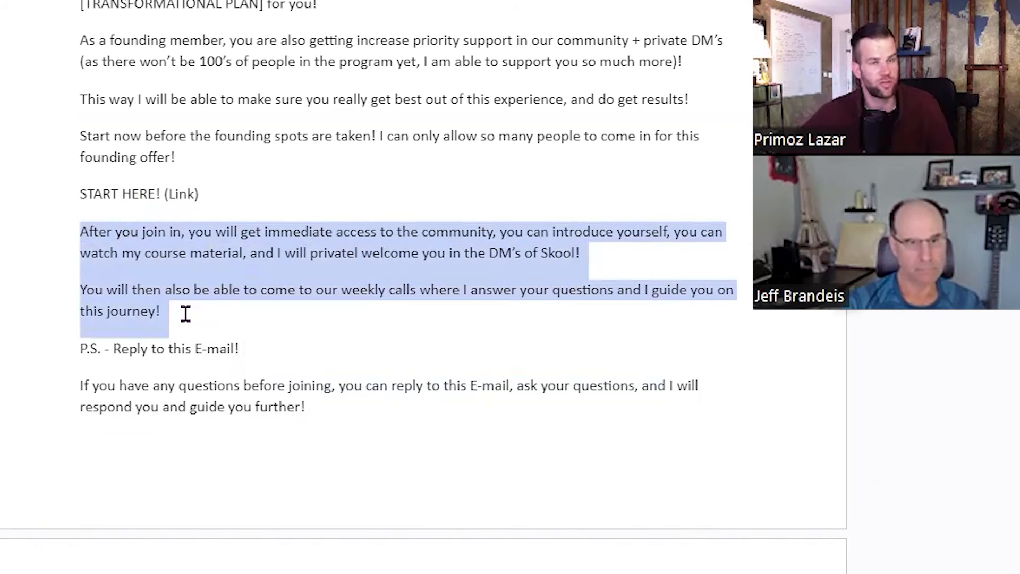
{"action": "left_click", "coordinate": [185, 313]}
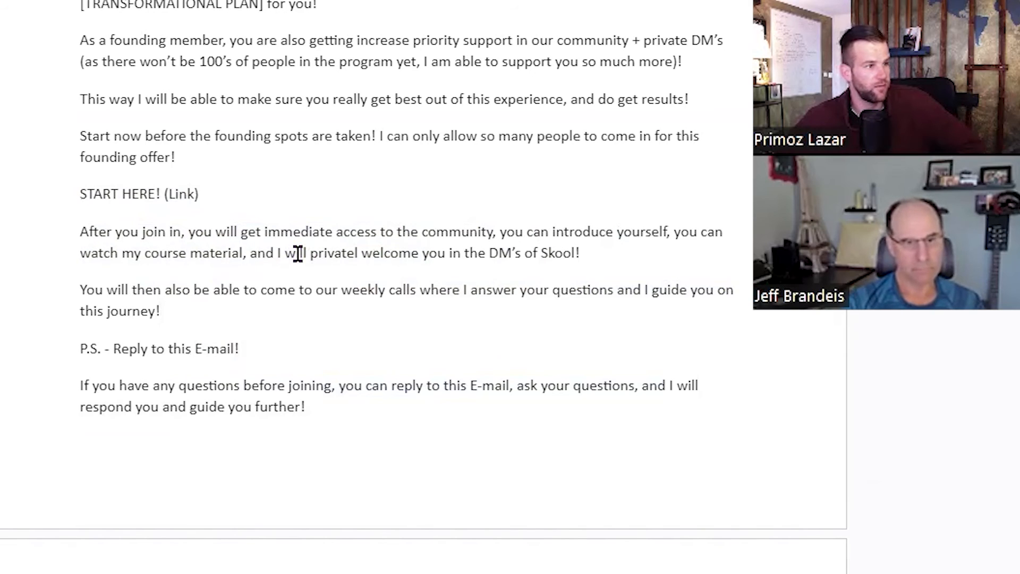
{"action": "double_click", "coordinate": [334, 251]}
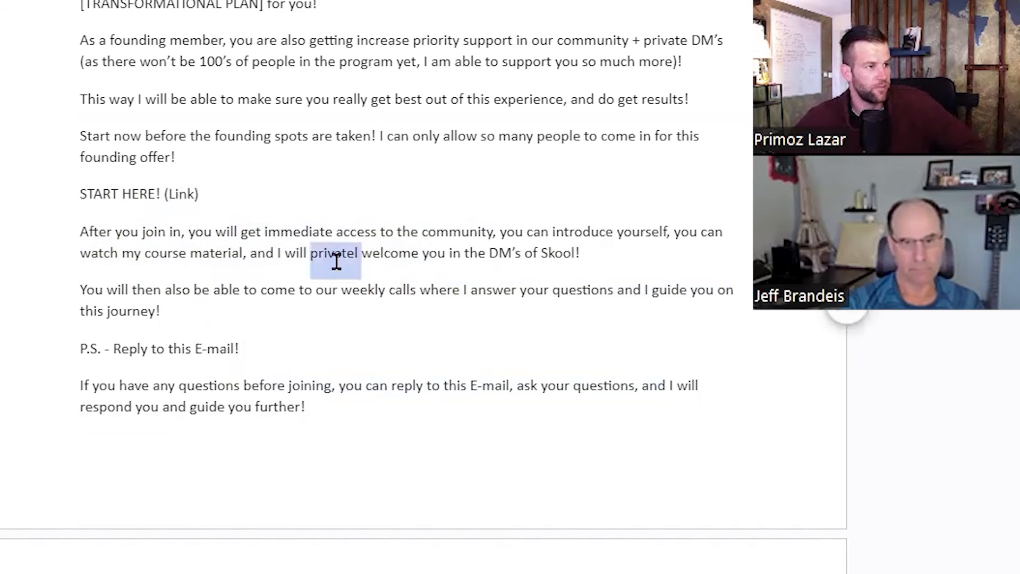
{"action": "left_click", "coordinate": [262, 292]}
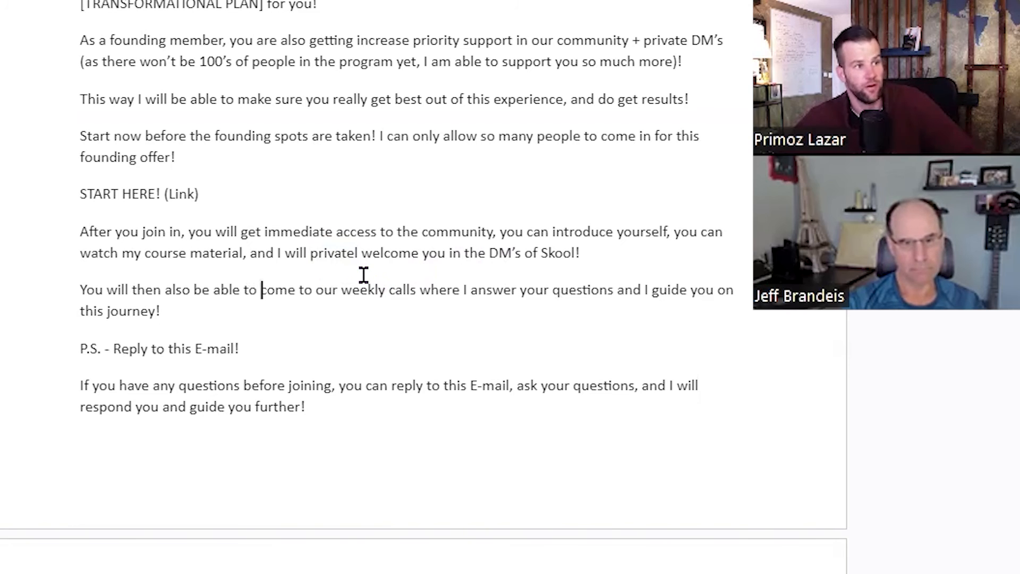
{"action": "scroll", "coordinate": [372, 277], "scroll_direction": "up", "scroll_amount": 7}
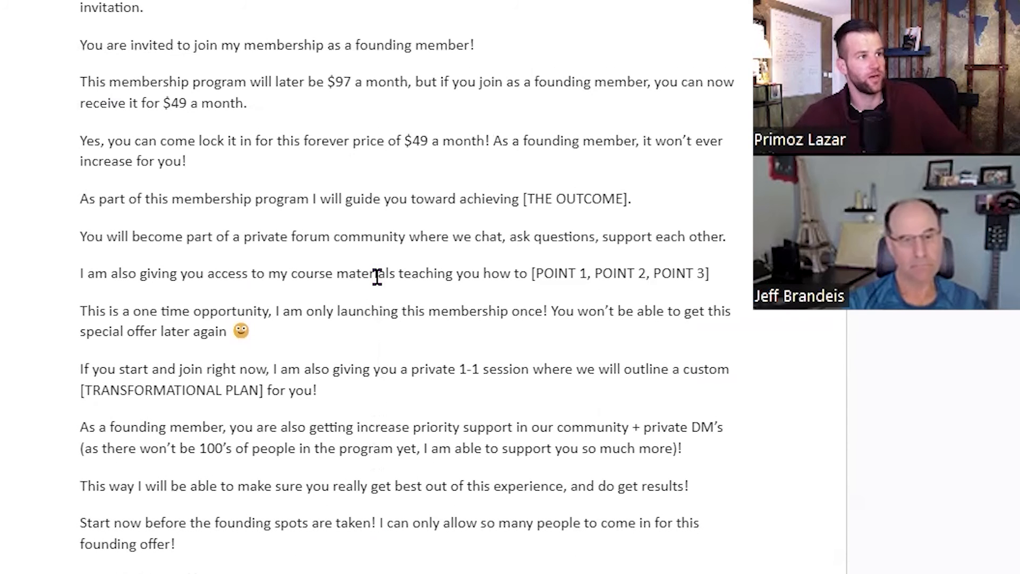